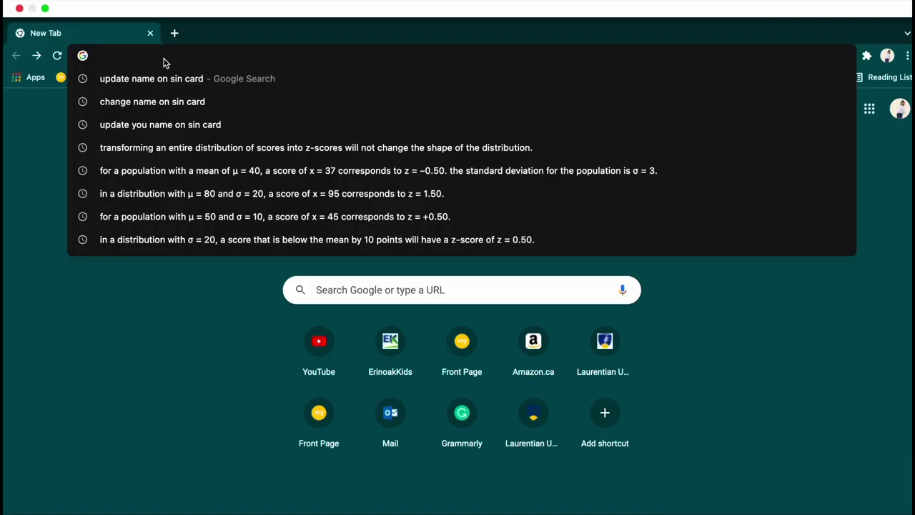
# - Search Google for 'update name on sin card' and scroll through the results
pyautogui.write('update')
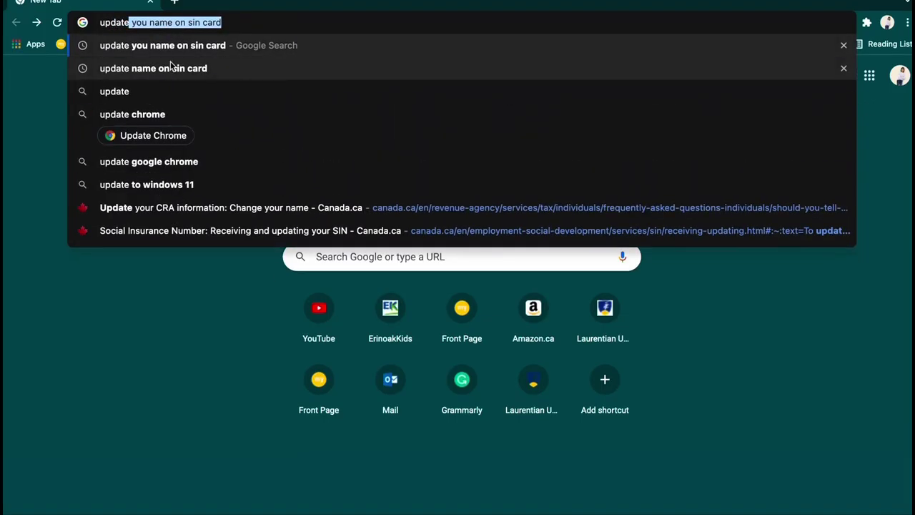
pyautogui.write('name ')
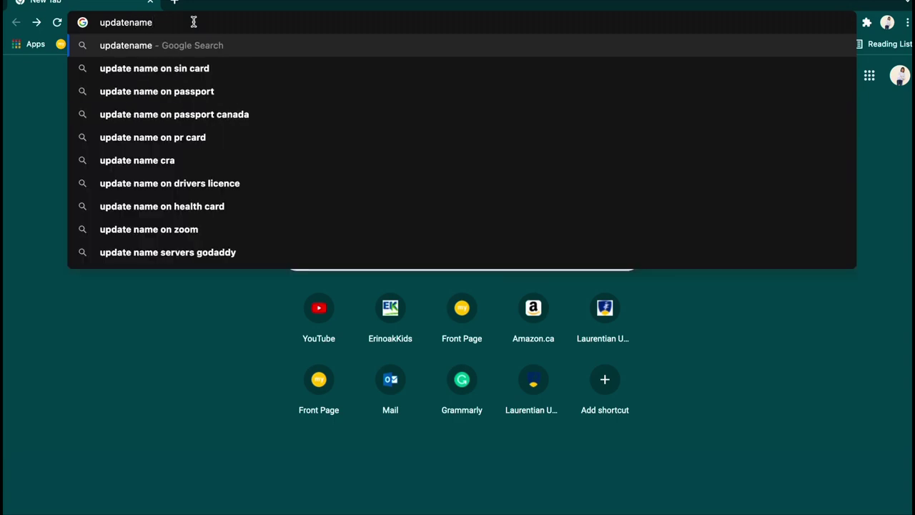
pyautogui.write('on')
pyautogui.click(200, 67)
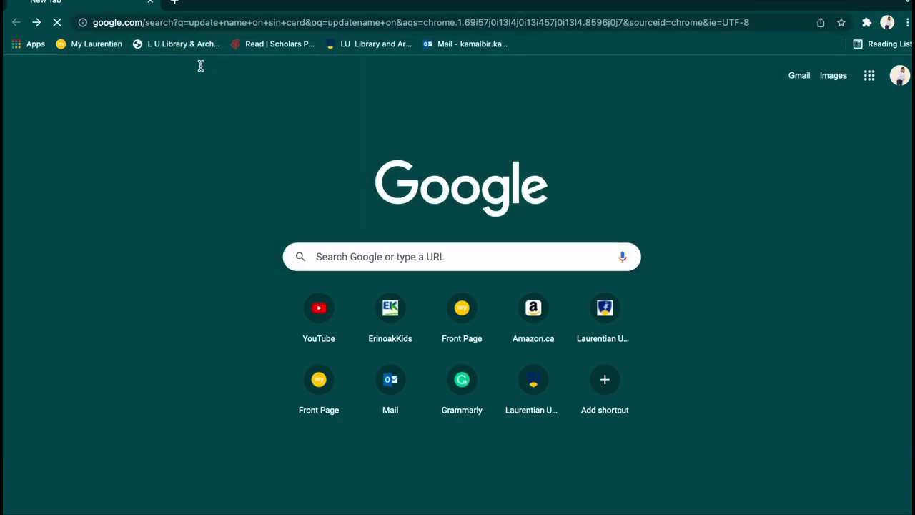
pyautogui.scroll(-1, 386, 279)
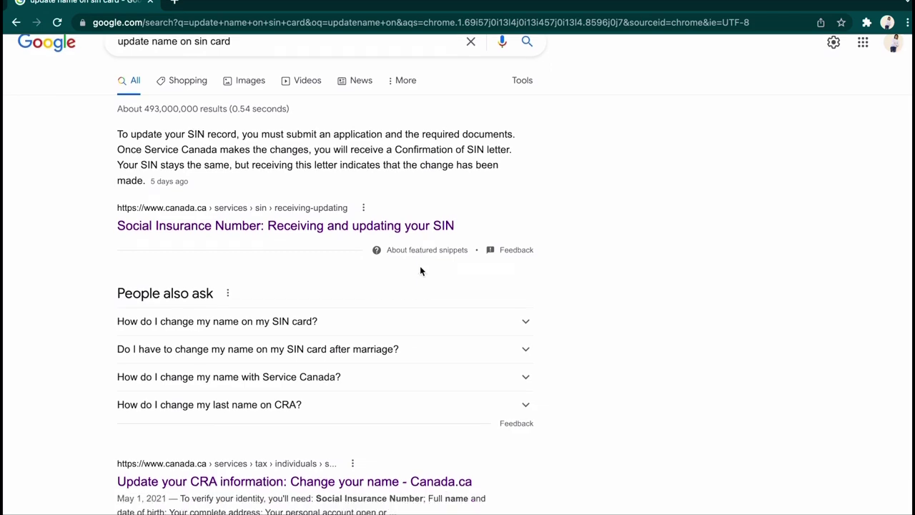
pyautogui.scroll(-1, 569, 184)
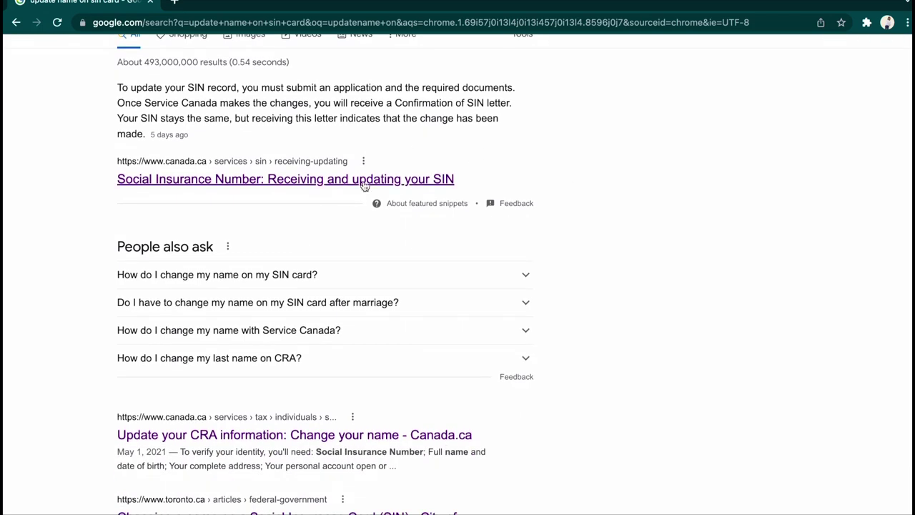
# - Open Canada.ca's 'Receiving and updating your SIN' page and expand 'Updating information linked to your existing SIN'
pyautogui.click(327, 178)
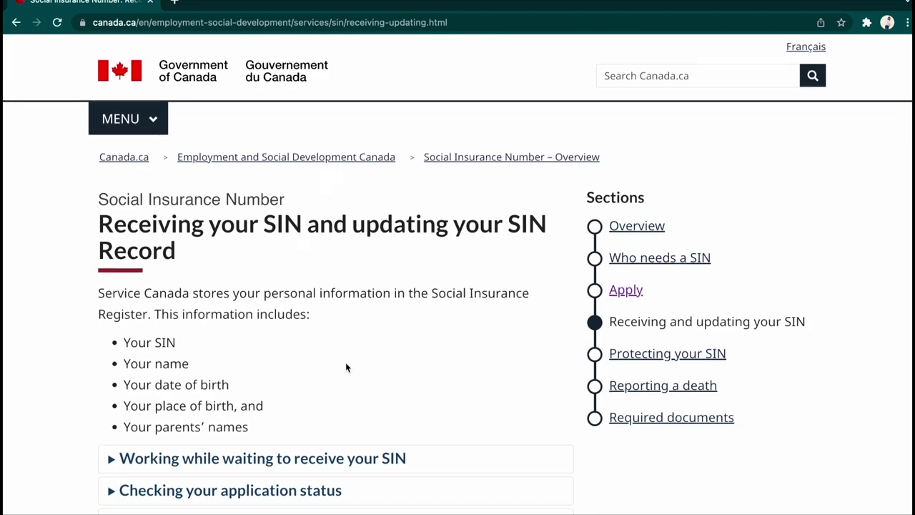
pyautogui.scroll(-3, 345, 368)
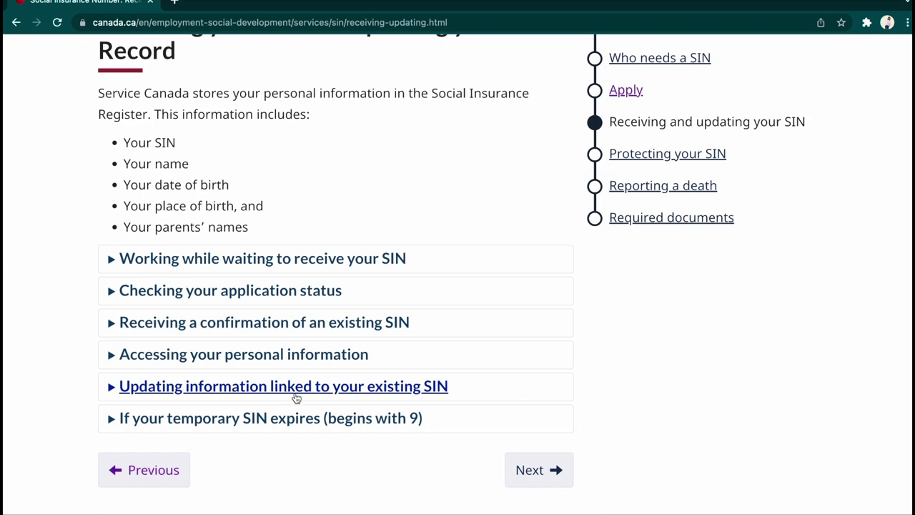
pyautogui.click(409, 392)
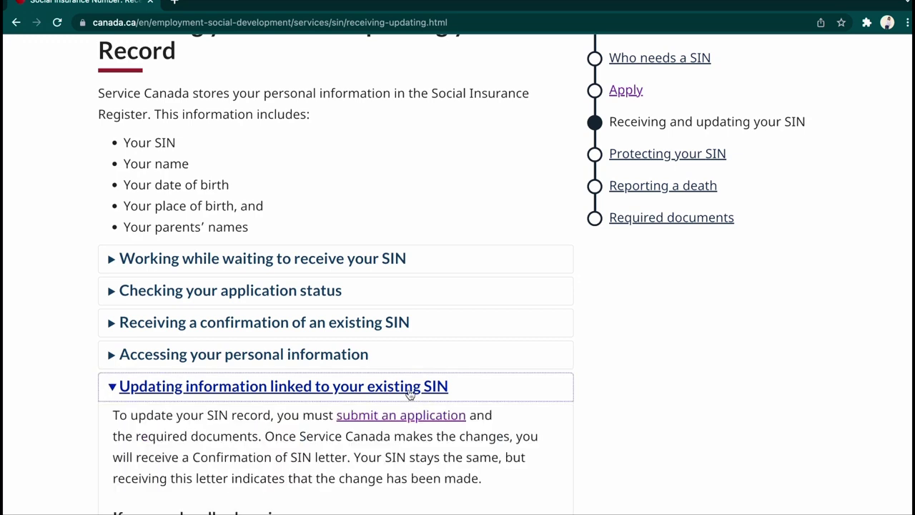
pyautogui.scroll(-1, 429, 462)
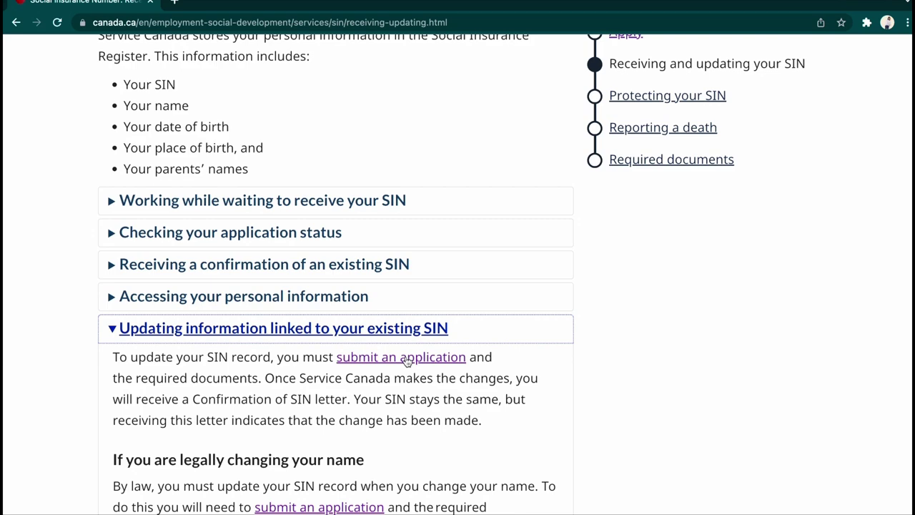
# - Follow the 'submit an application' link to the SIN Apply page
pyautogui.click(404, 359)
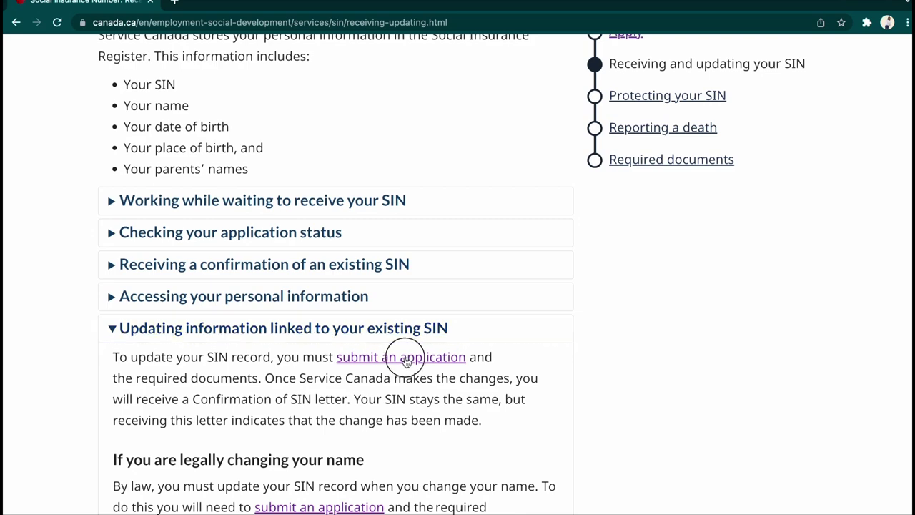
pyautogui.scroll(-3, 367, 317)
pyautogui.scroll(-2, 368, 318)
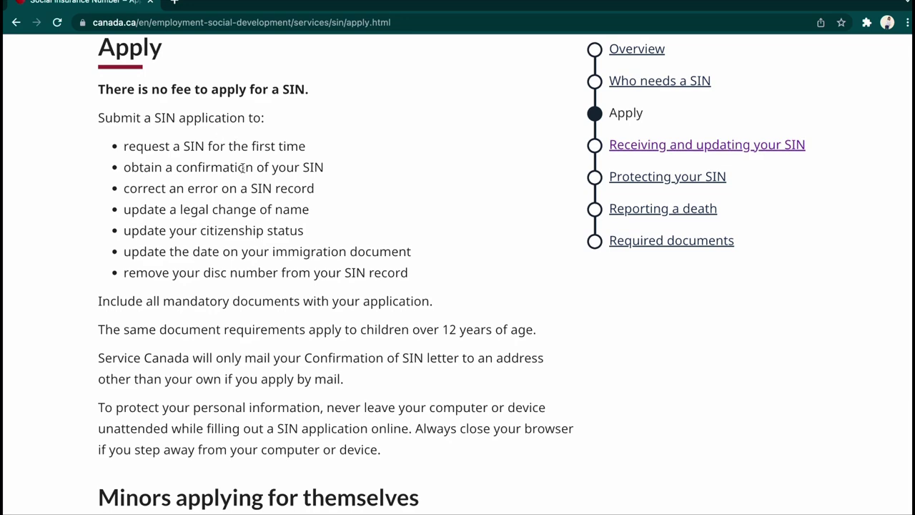
# - Choose applying for yourself, with permanent resident status in Canada
pyautogui.scroll(-10, 268, 170)
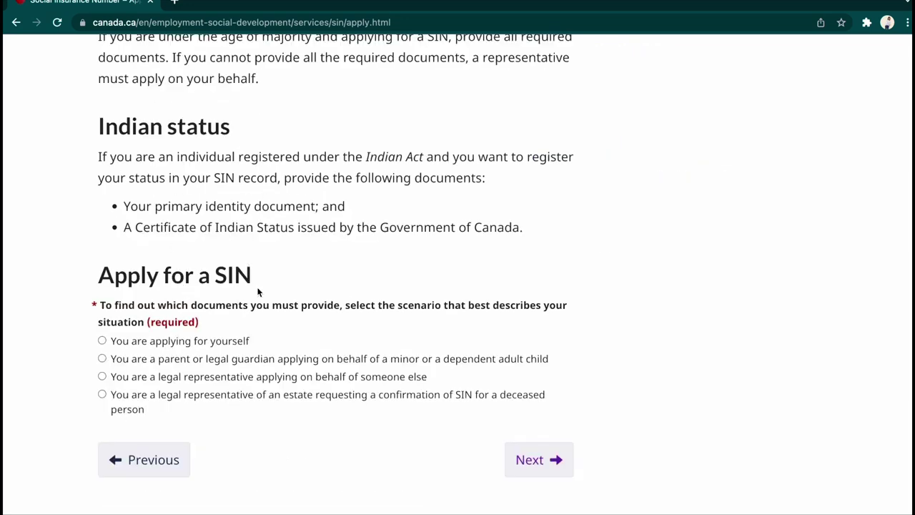
pyautogui.scroll(-1, 259, 291)
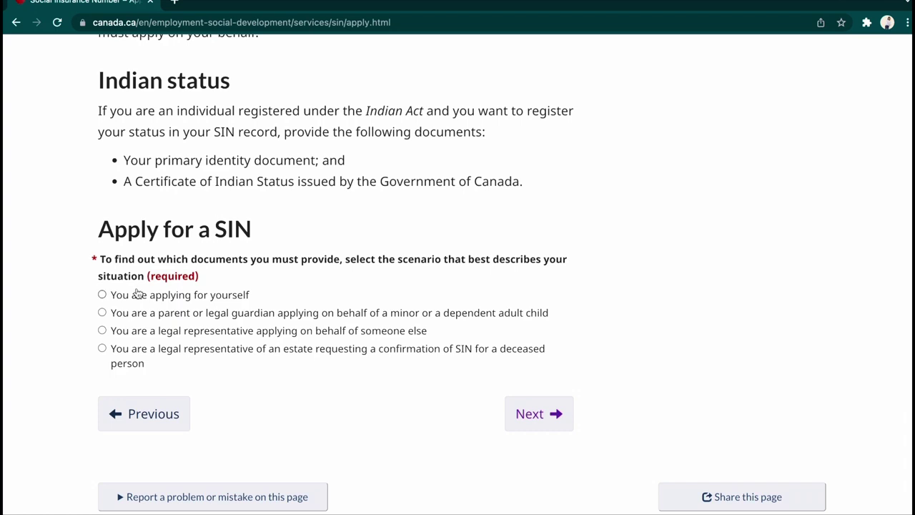
pyautogui.click(102, 295)
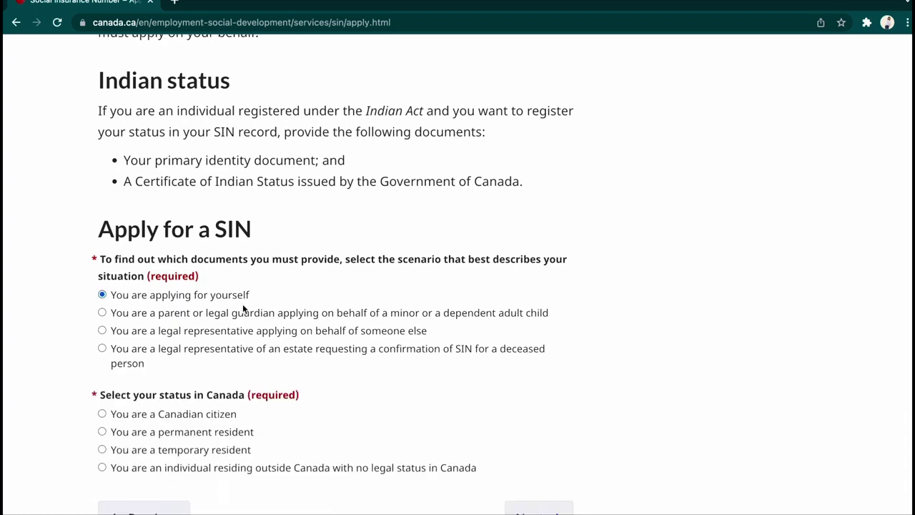
pyautogui.scroll(-1, 243, 309)
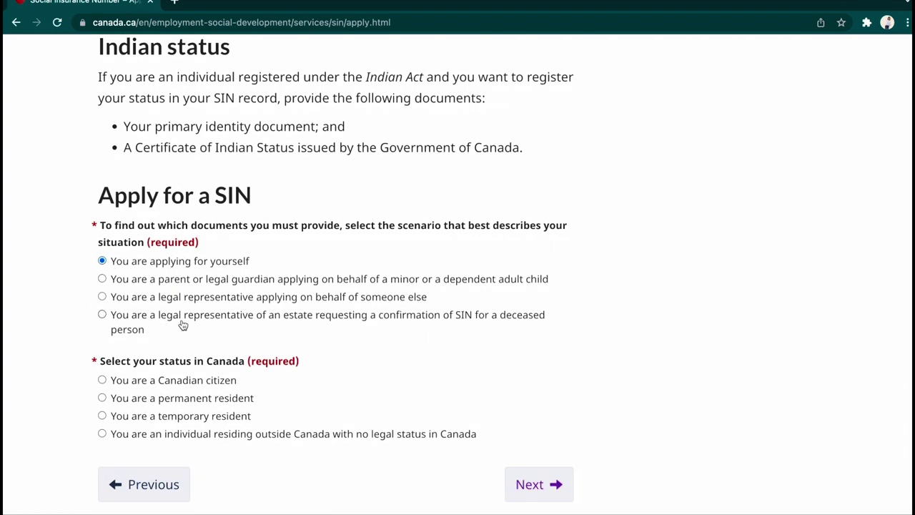
pyautogui.scroll(-1, 175, 323)
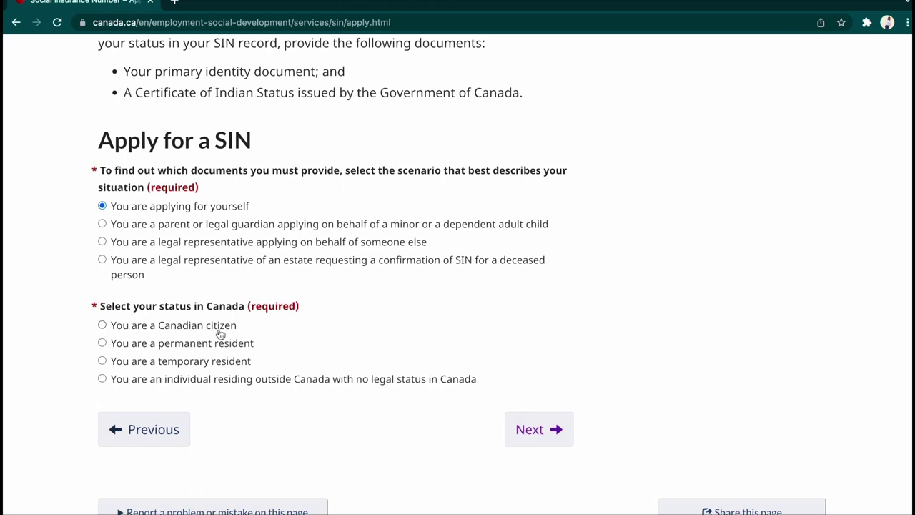
pyautogui.click(102, 342)
# - Choose to apply online and review proof of address and supporting document requirements
pyautogui.scroll(-3, 350, 384)
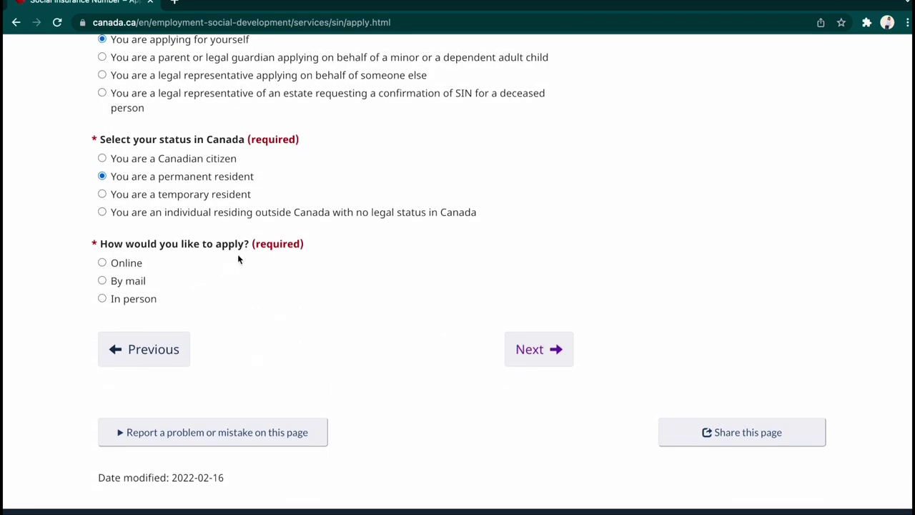
pyautogui.click(103, 263)
pyautogui.scroll(-3, 320, 392)
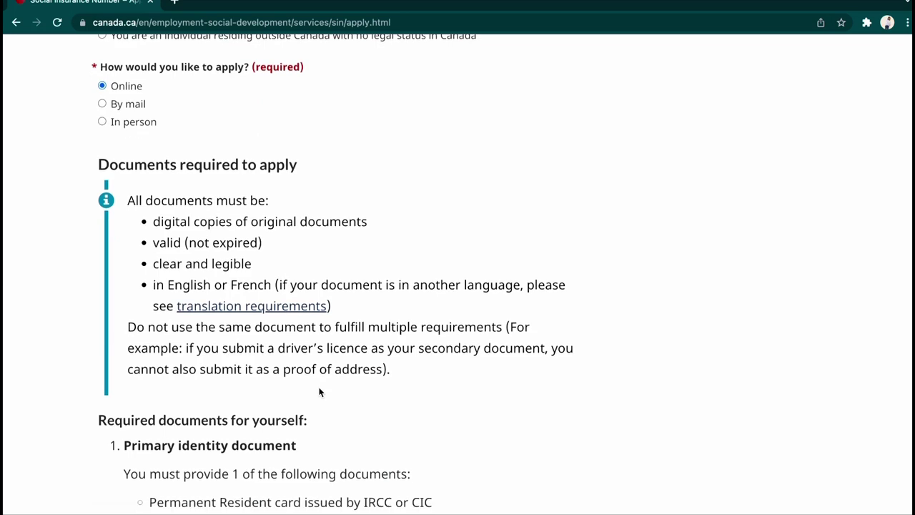
pyautogui.scroll(-5, 320, 392)
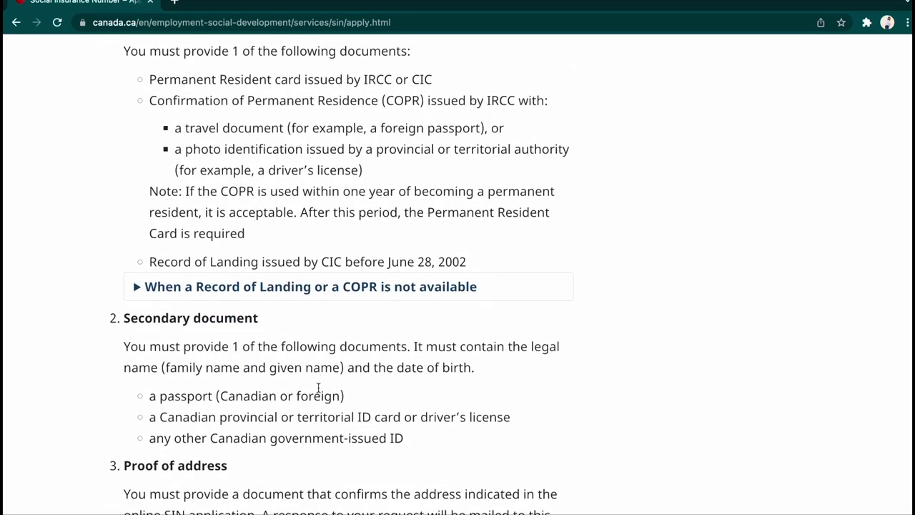
pyautogui.scroll(3, 319, 387)
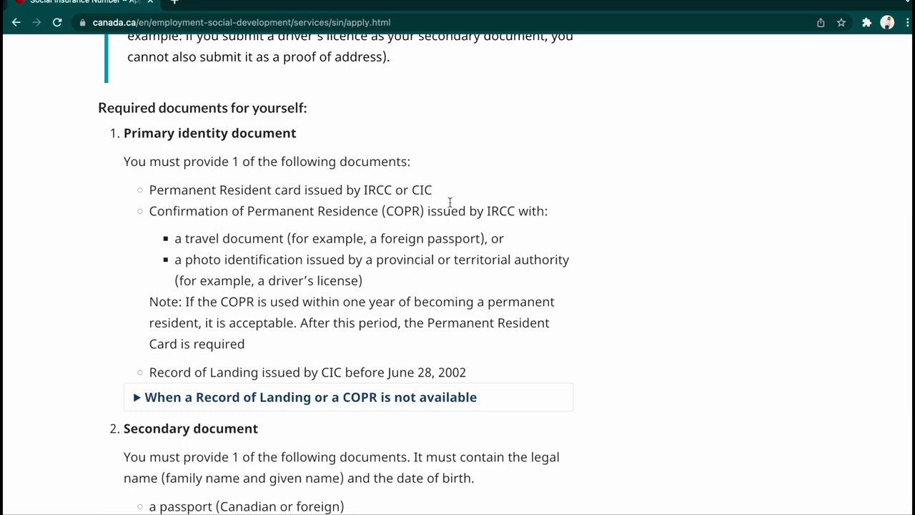
pyautogui.scroll(-1, 449, 204)
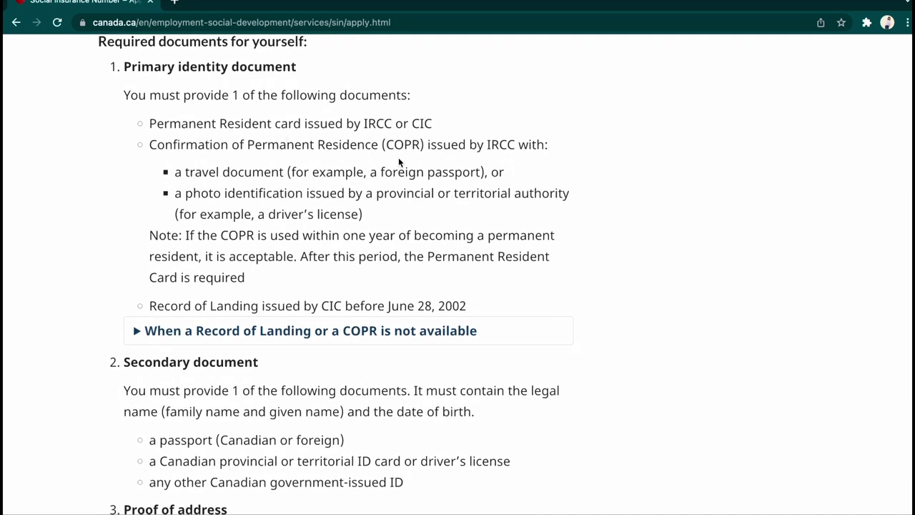
pyautogui.scroll(-2, 382, 163)
pyautogui.scroll(-4, 353, 148)
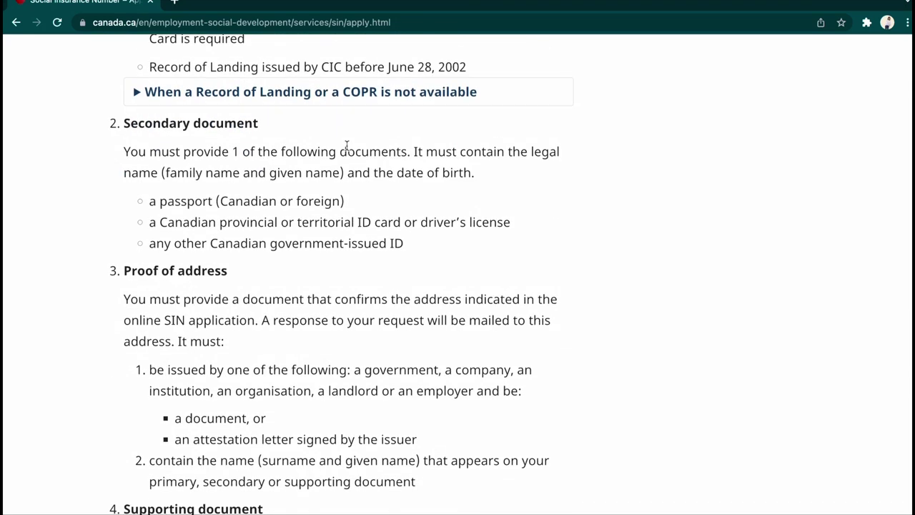
pyautogui.scroll(-1, 279, 262)
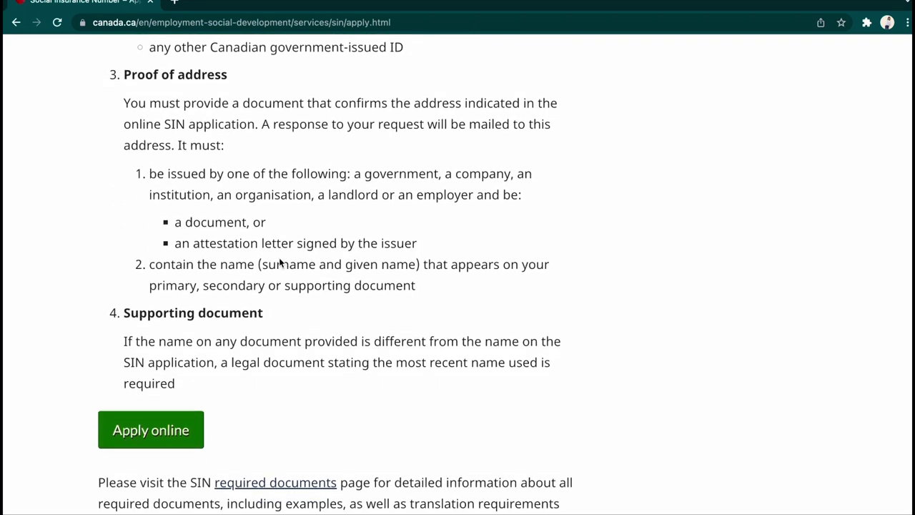
pyautogui.scroll(-1, 286, 356)
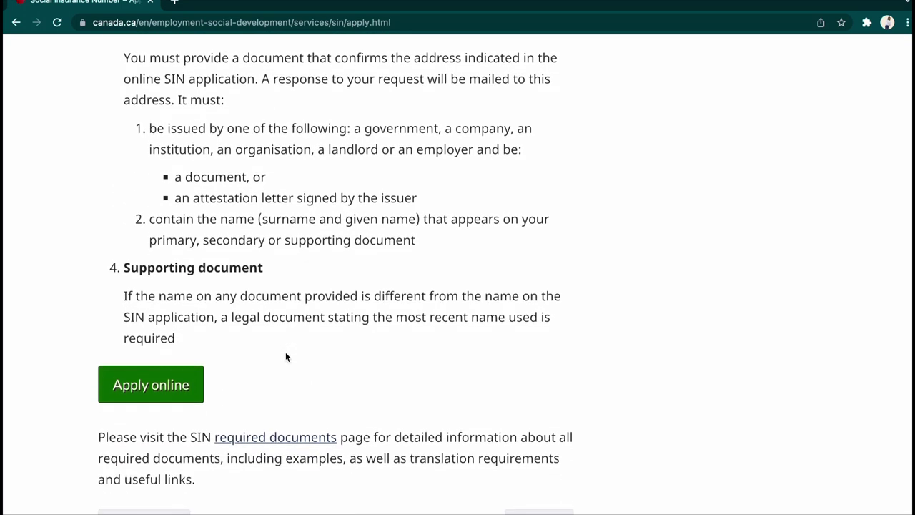
# - Start the online application and set Type to 'Update or Correction to SIN record'
pyautogui.click(176, 389)
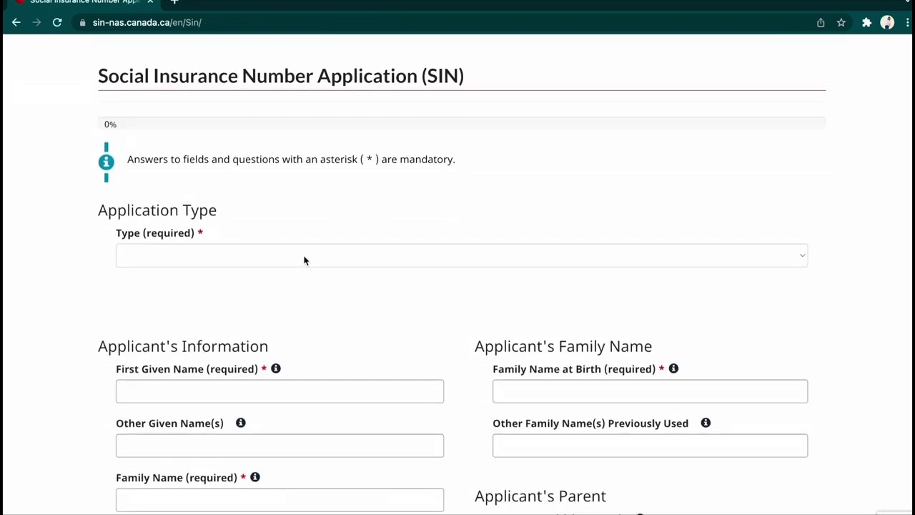
pyautogui.click(304, 261)
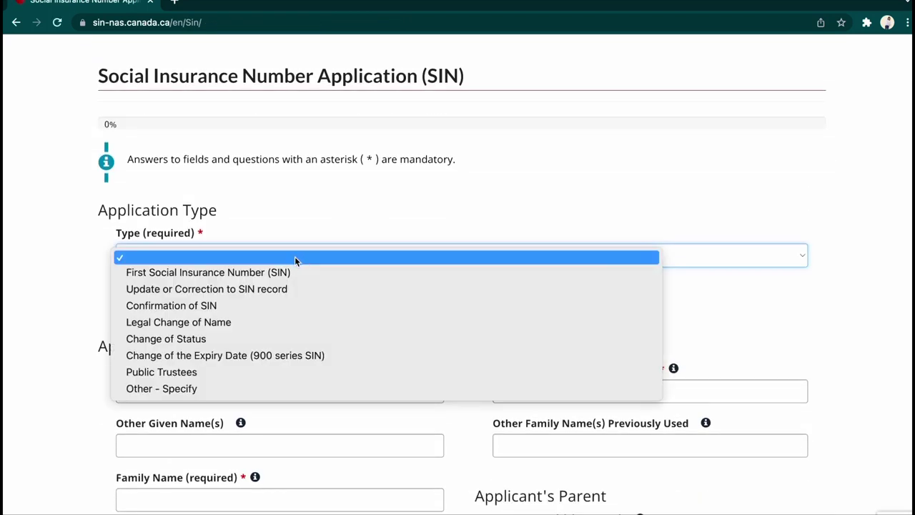
pyautogui.click(254, 294)
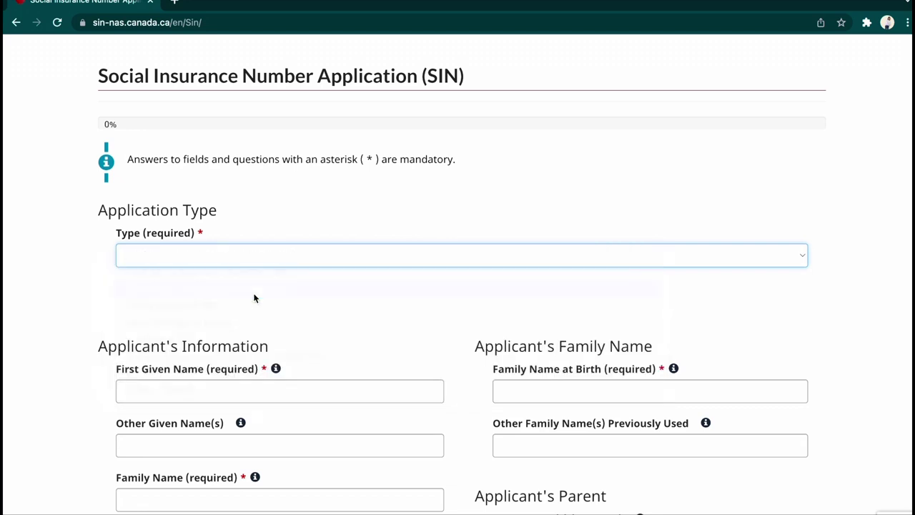
pyautogui.scroll(-2, 253, 299)
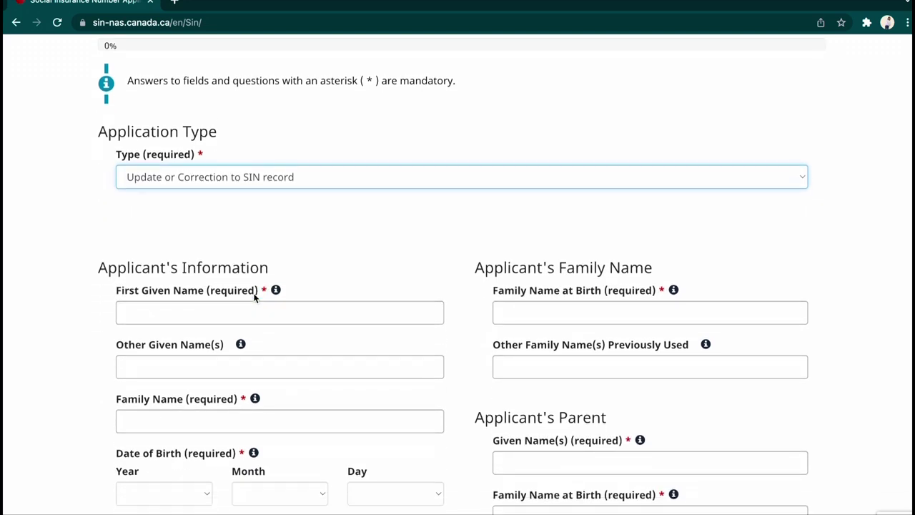
pyautogui.scroll(-1, 284, 300)
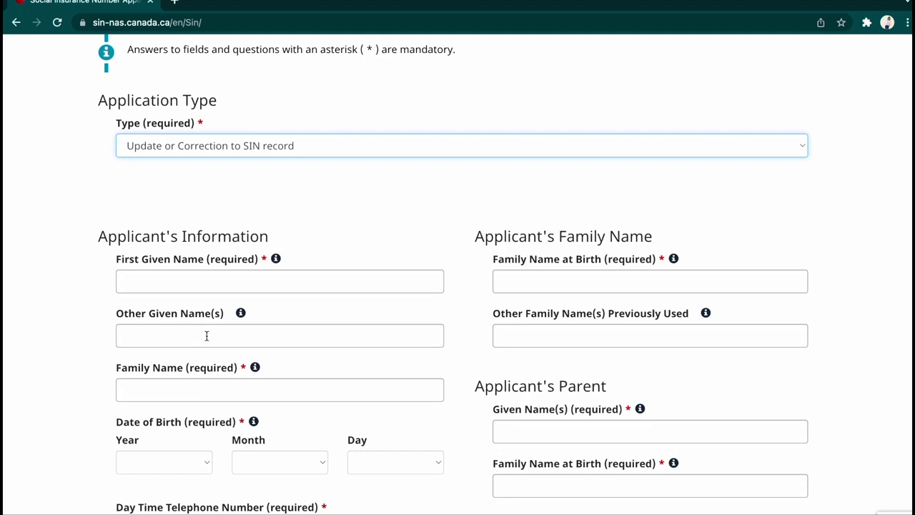
pyautogui.scroll(-1, 207, 336)
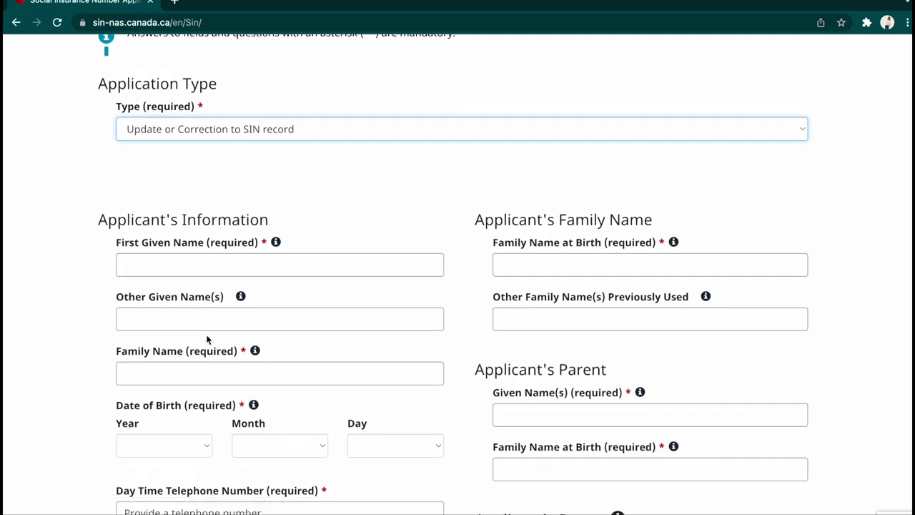
pyautogui.click(255, 351)
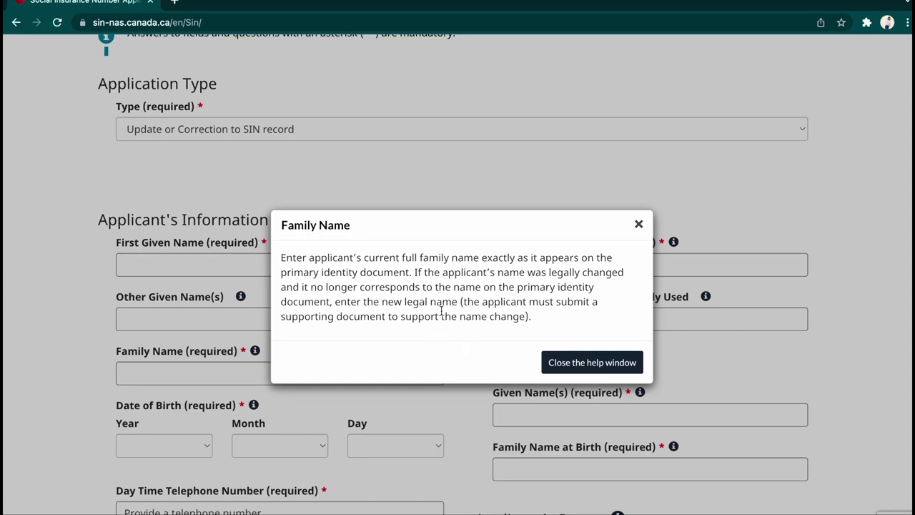
pyautogui.click(582, 363)
pyautogui.scroll(-3, 229, 331)
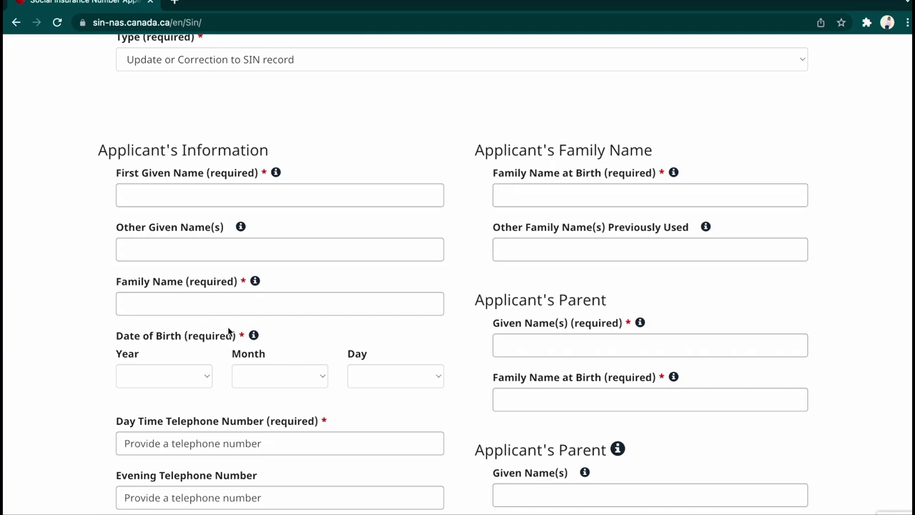
pyautogui.scroll(-1, 392, 350)
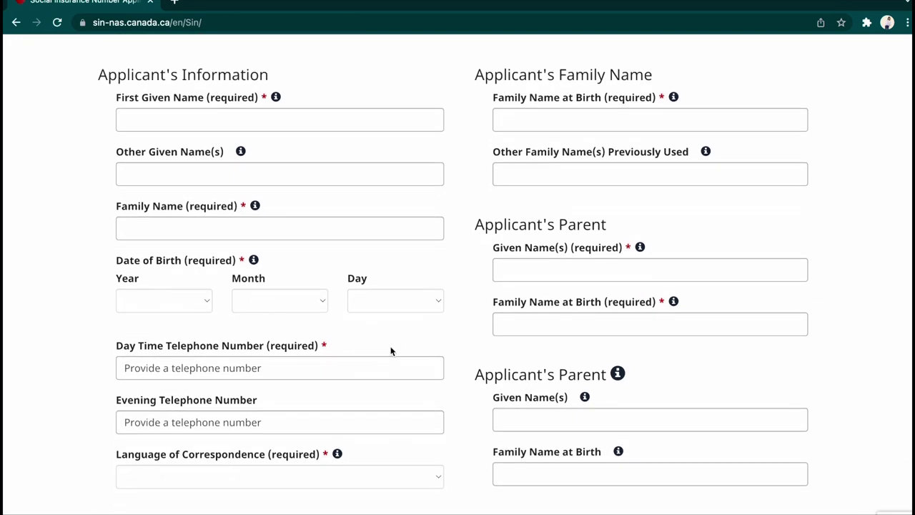
pyautogui.scroll(-3, 296, 370)
pyautogui.scroll(-1, 295, 370)
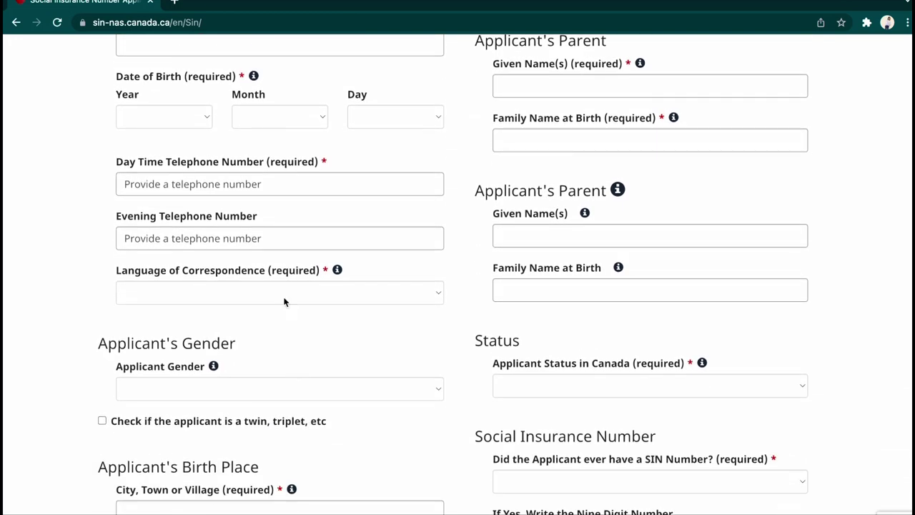
pyautogui.rightClick(281, 294)
pyautogui.click(231, 289)
pyautogui.click(231, 289)
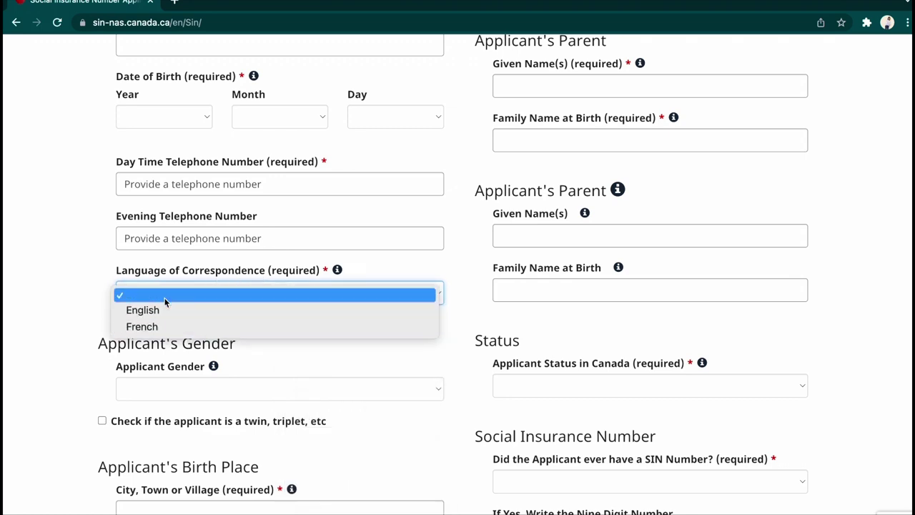
pyautogui.click(196, 393)
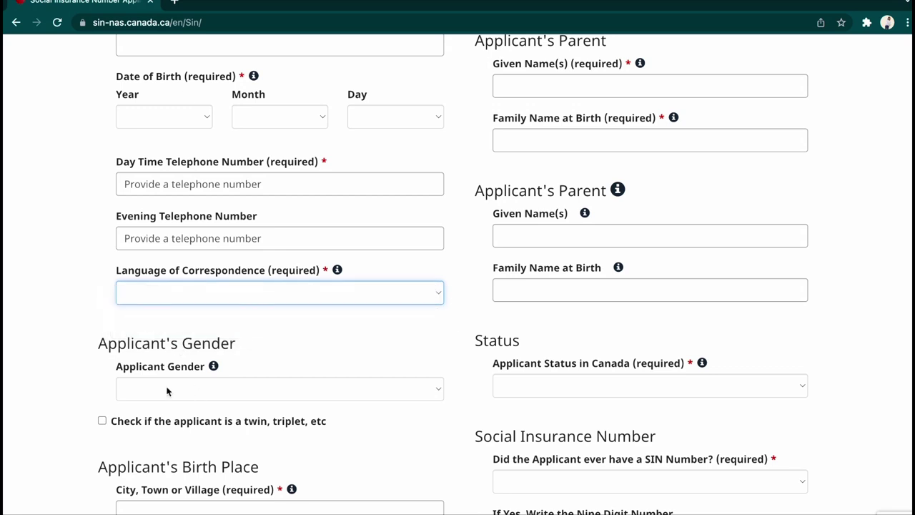
pyautogui.scroll(-5, 168, 390)
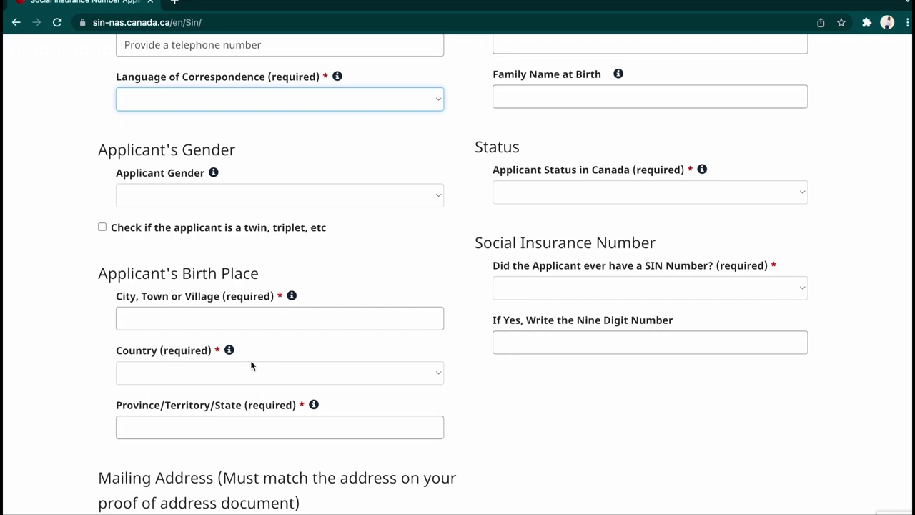
pyautogui.scroll(-1, 250, 376)
pyautogui.scroll(-4, 250, 375)
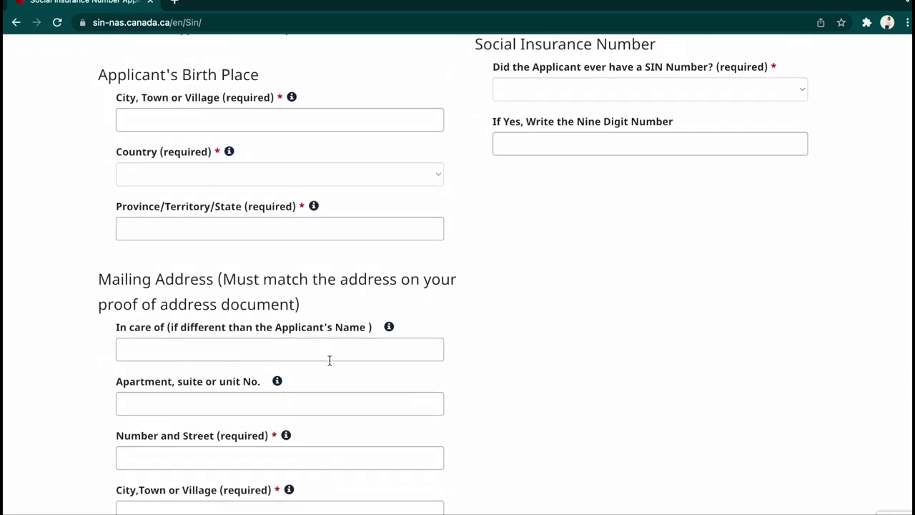
pyautogui.scroll(-1, 330, 360)
pyautogui.scroll(-2, 333, 293)
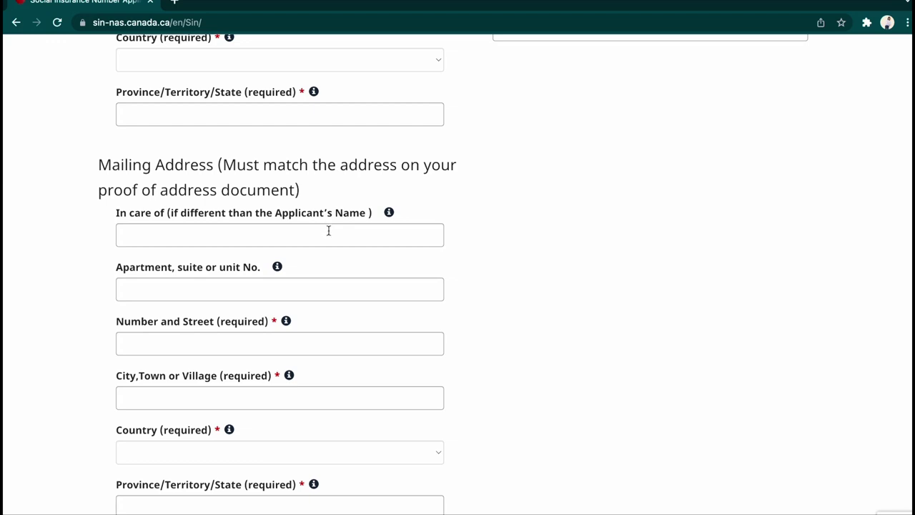
pyautogui.scroll(-3, 316, 281)
pyautogui.scroll(-1, 318, 282)
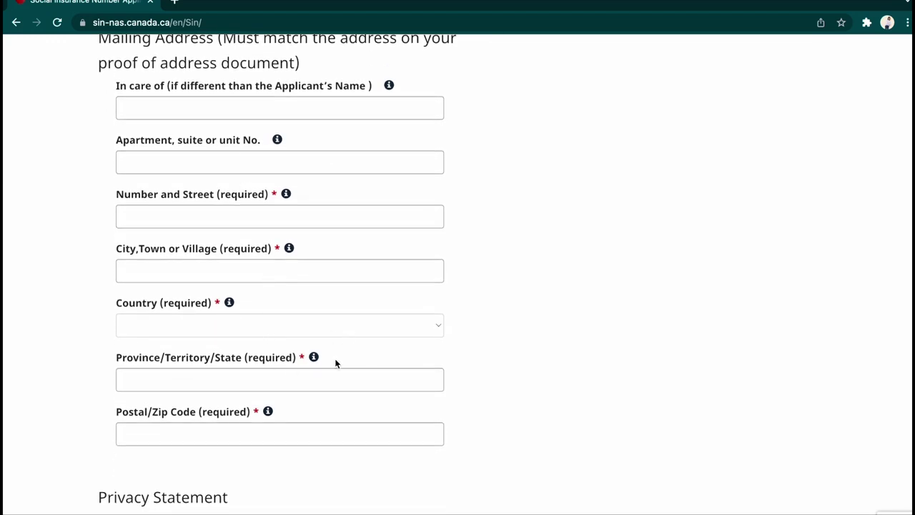
pyautogui.scroll(5, 594, 283)
pyautogui.scroll(15, 594, 283)
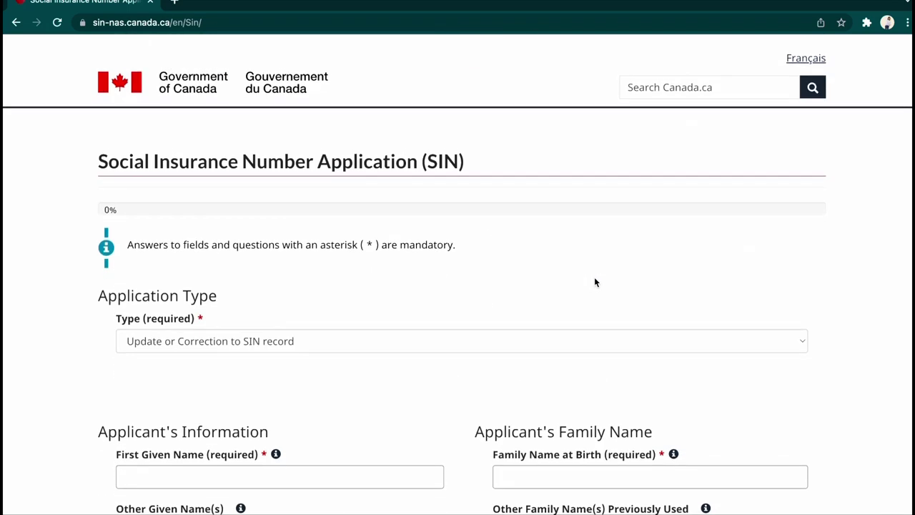
pyautogui.scroll(-6, 594, 282)
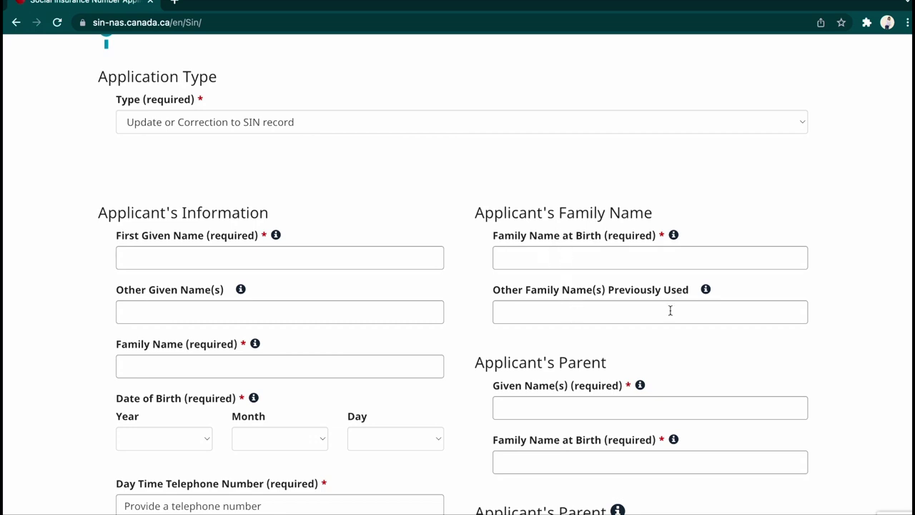
pyautogui.scroll(-3, 658, 332)
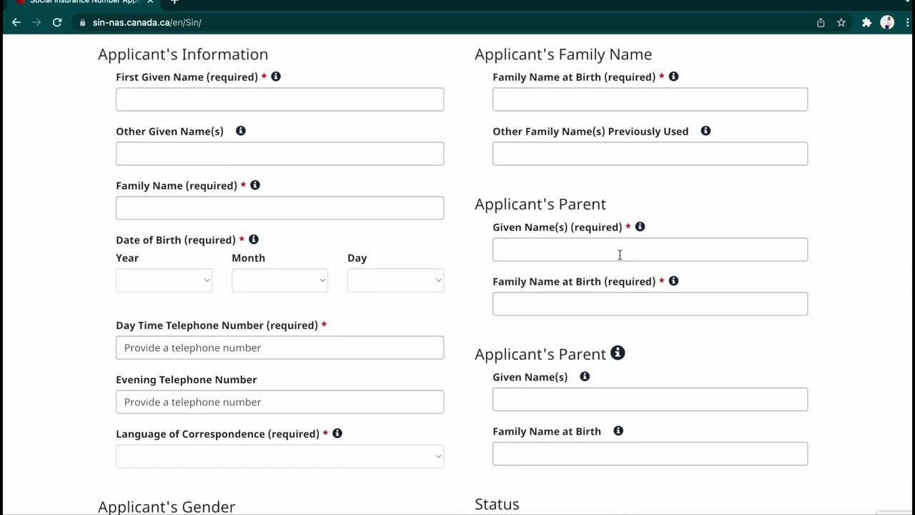
pyautogui.scroll(-1, 622, 253)
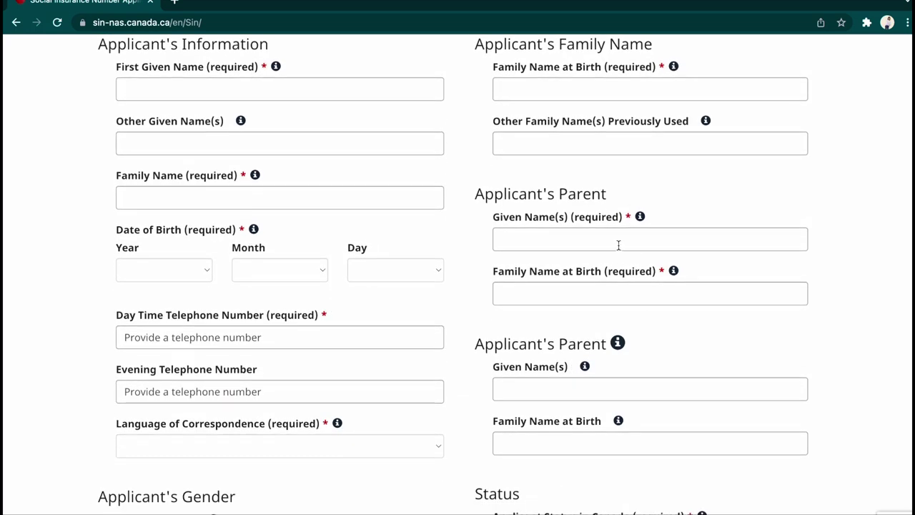
pyautogui.scroll(-2, 616, 288)
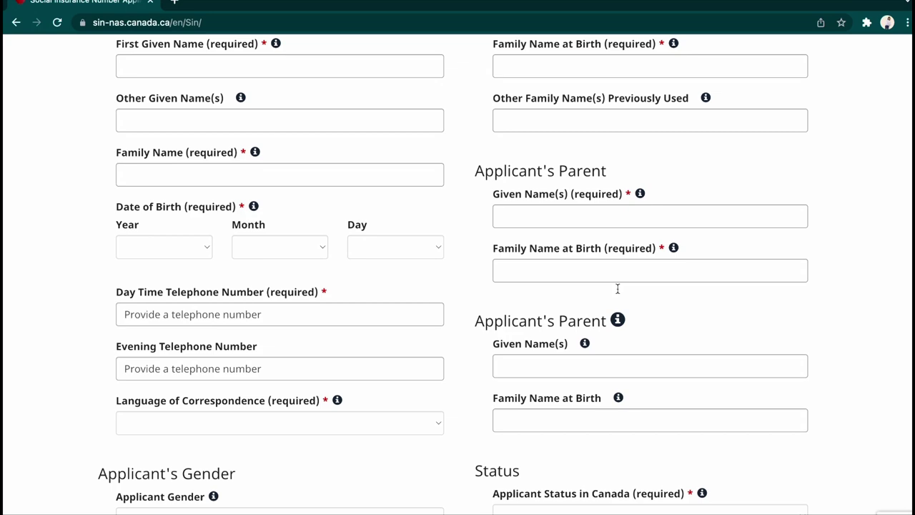
pyautogui.scroll(-3, 604, 332)
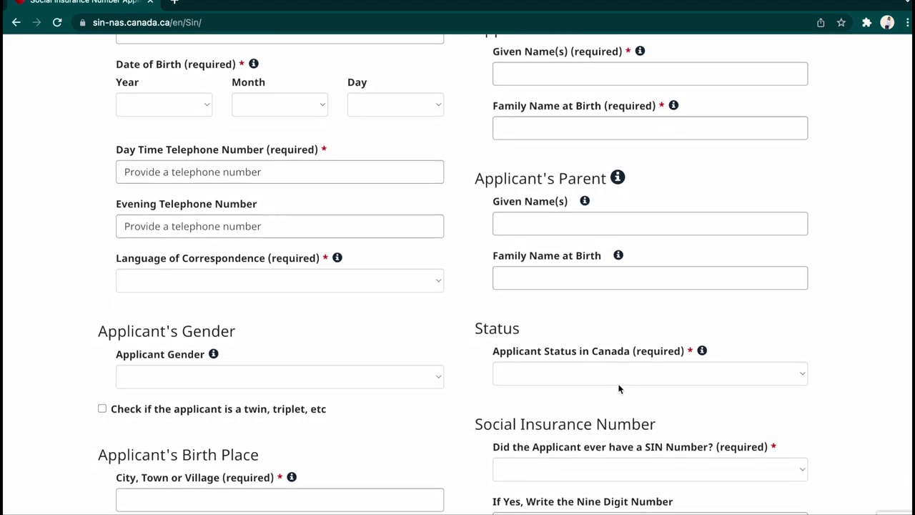
pyautogui.scroll(-1, 617, 373)
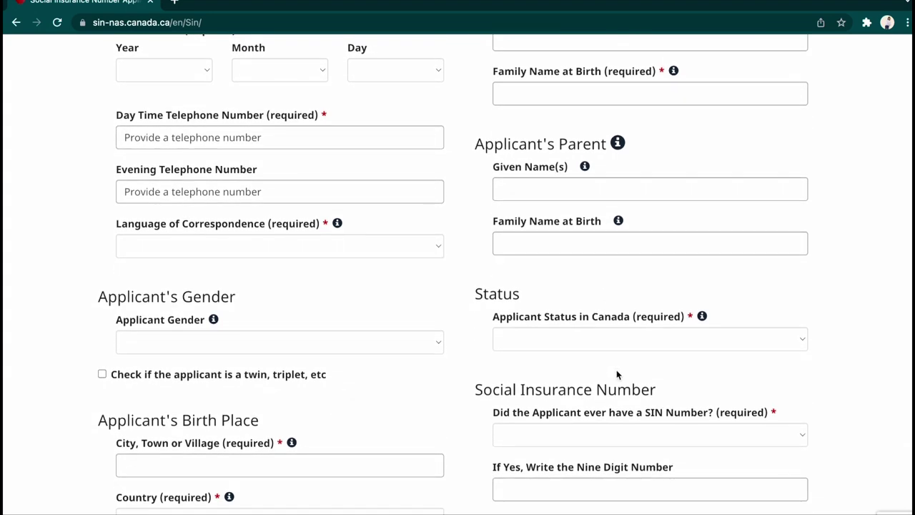
pyautogui.scroll(-3, 633, 336)
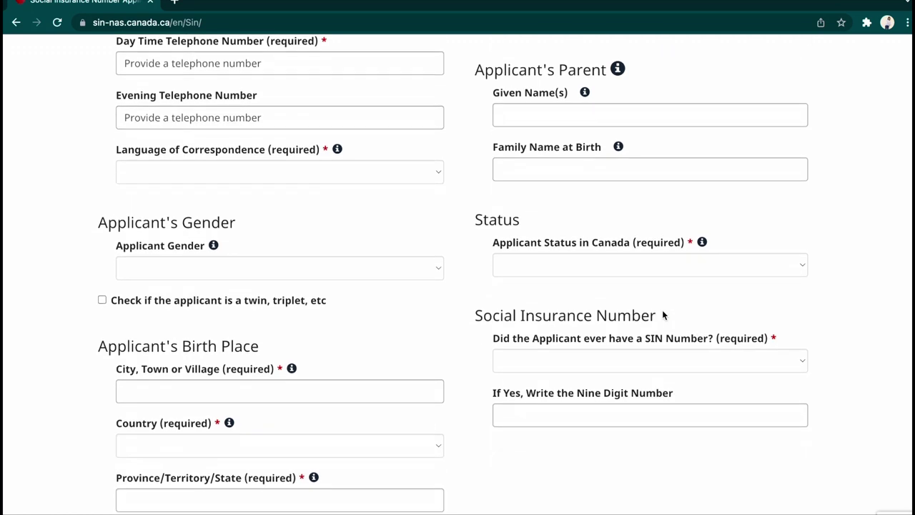
# - Answer Yes to 'Did the Applicant ever have a SIN Number?' and go to the next page
pyautogui.click(635, 331)
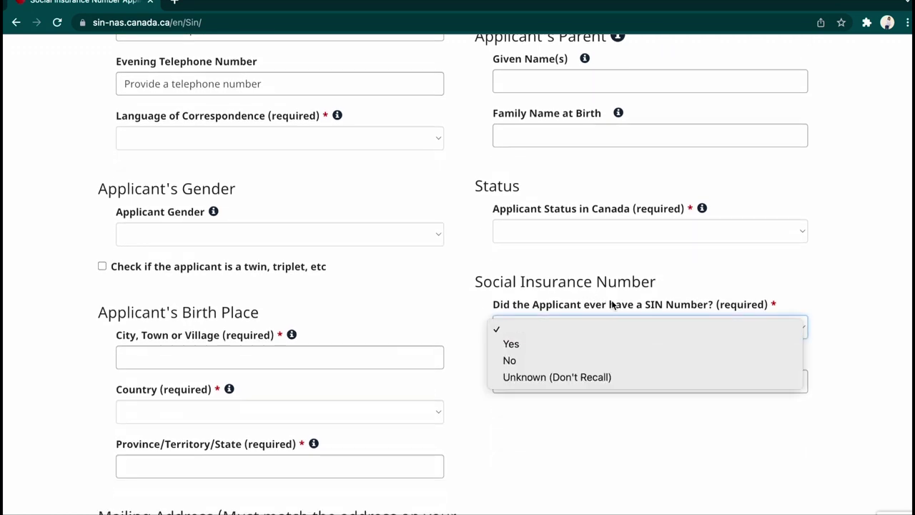
pyautogui.click(527, 346)
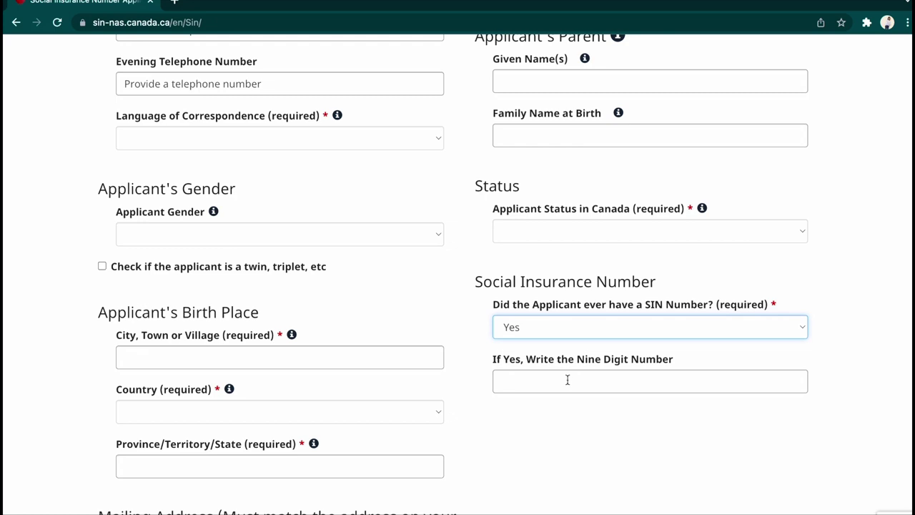
pyautogui.scroll(-5, 567, 380)
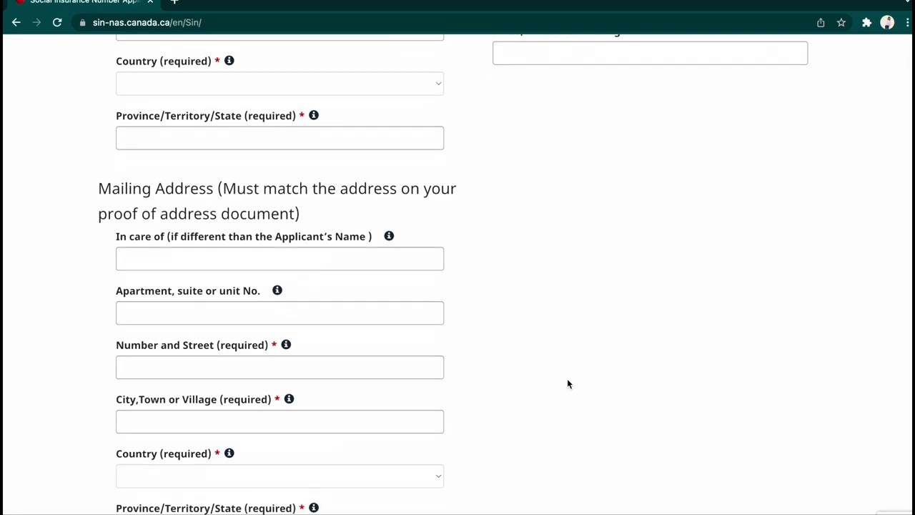
pyautogui.scroll(-7, 568, 384)
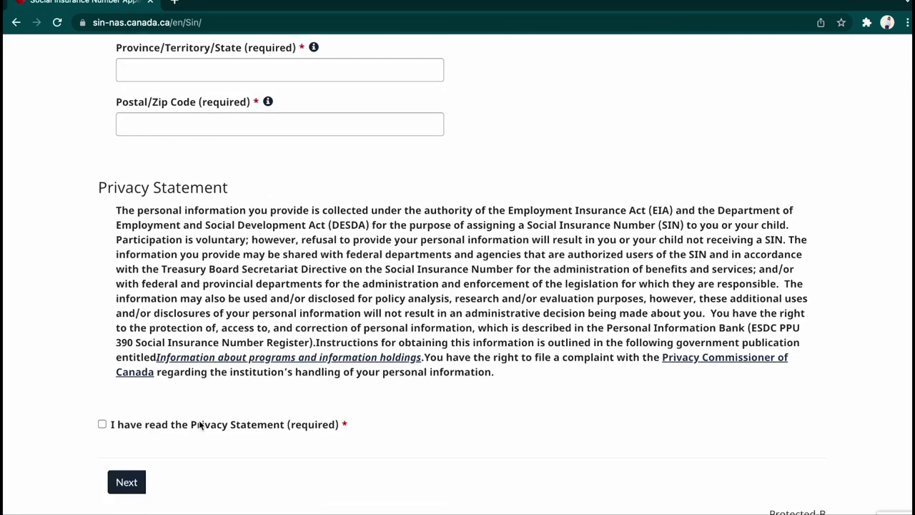
pyautogui.click(125, 485)
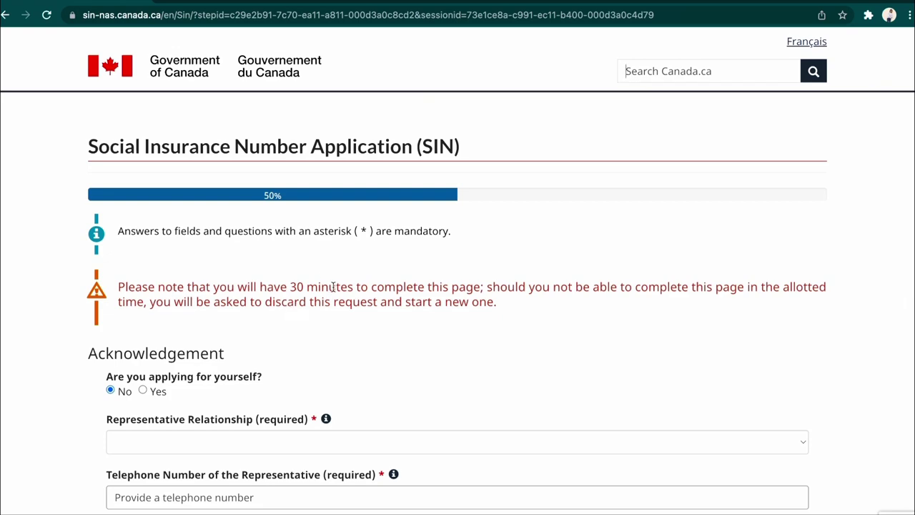
# - Answer Yes to 'Are you applying for yourself?' and scroll down to Upload Documents
pyautogui.scroll(-1, 530, 338)
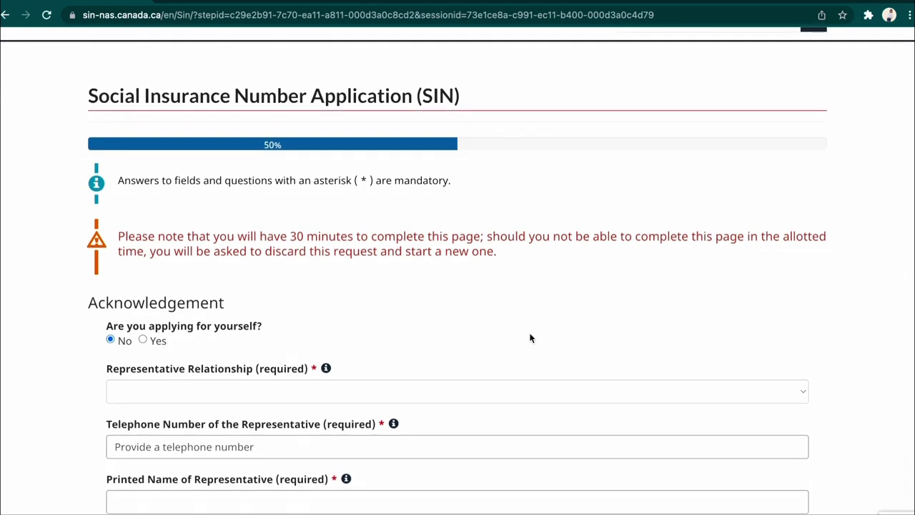
pyautogui.scroll(-4, 531, 338)
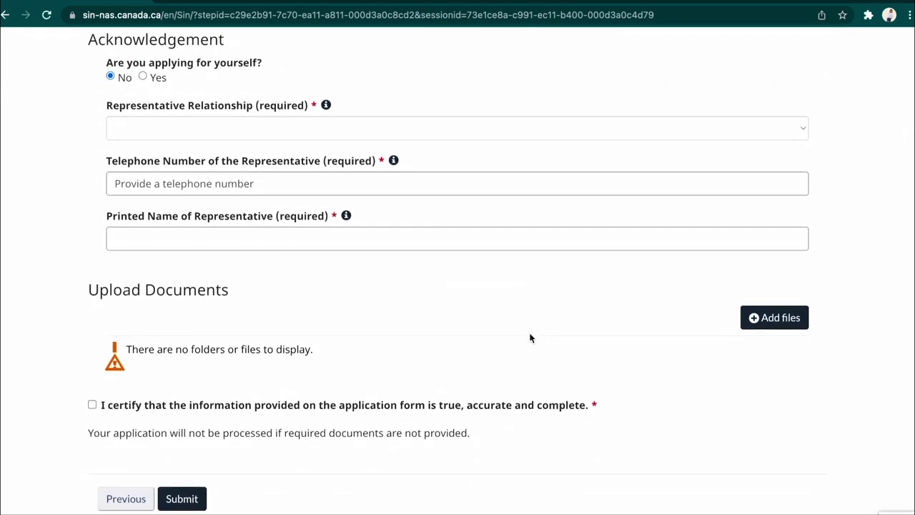
pyautogui.scroll(2, 530, 338)
pyautogui.scroll(3, 530, 338)
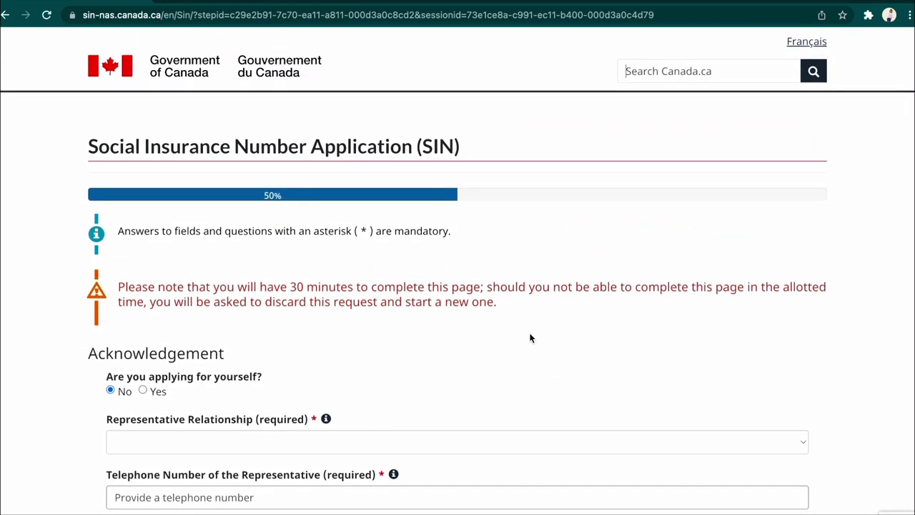
pyautogui.scroll(-3, 531, 339)
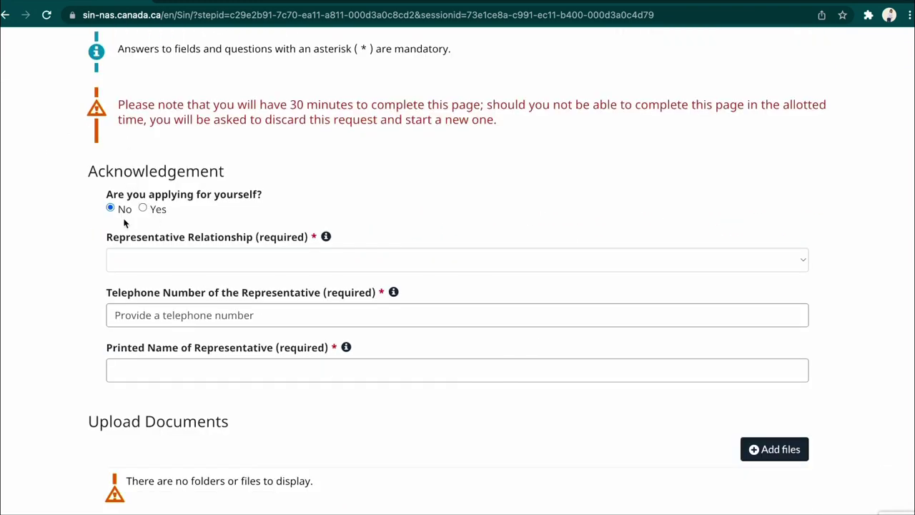
pyautogui.click(143, 208)
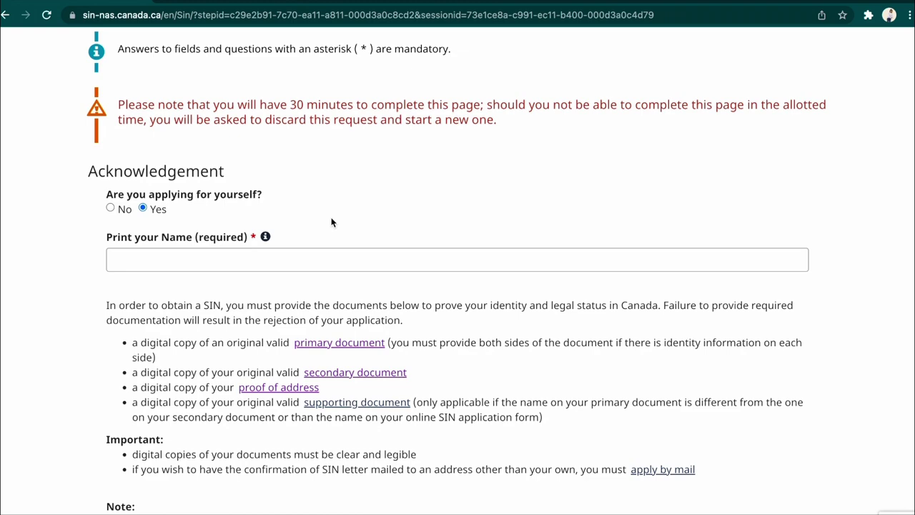
pyautogui.scroll(-3, 378, 438)
pyautogui.scroll(-4, 378, 439)
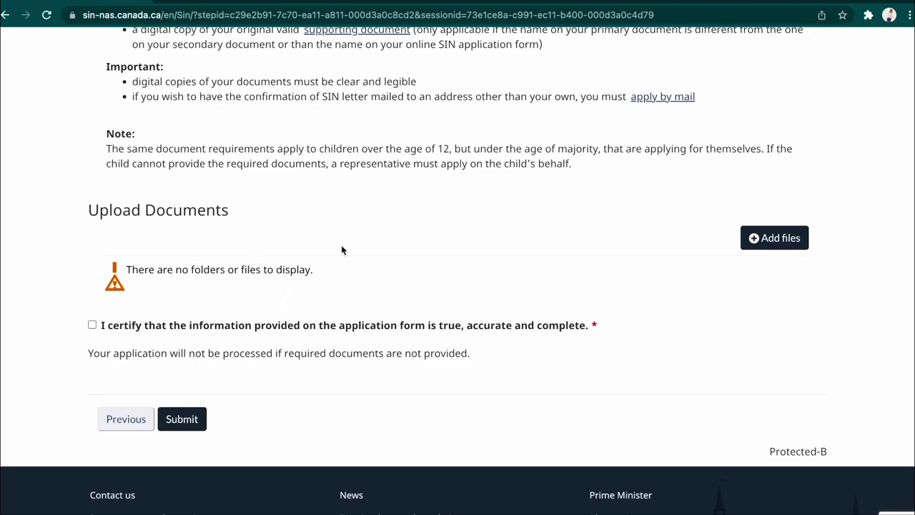
pyautogui.click(764, 239)
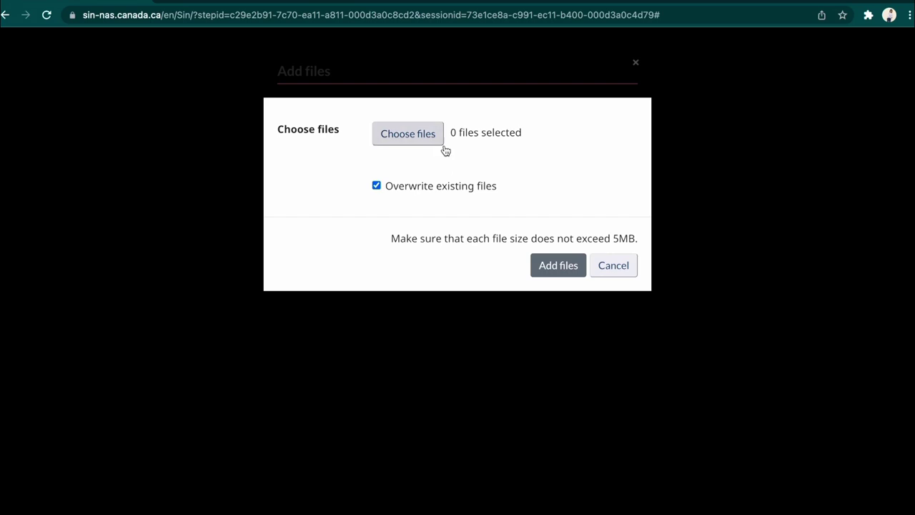
pyautogui.click(613, 266)
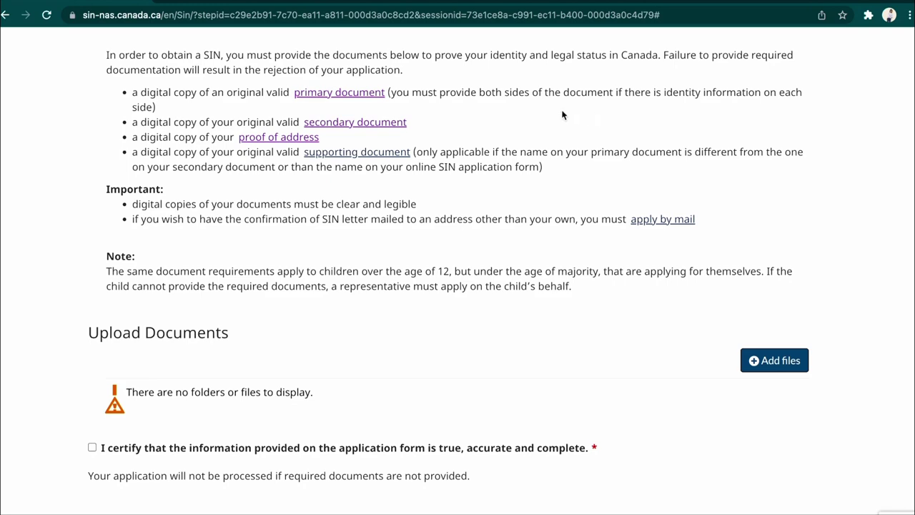
pyautogui.scroll(3, 281, 114)
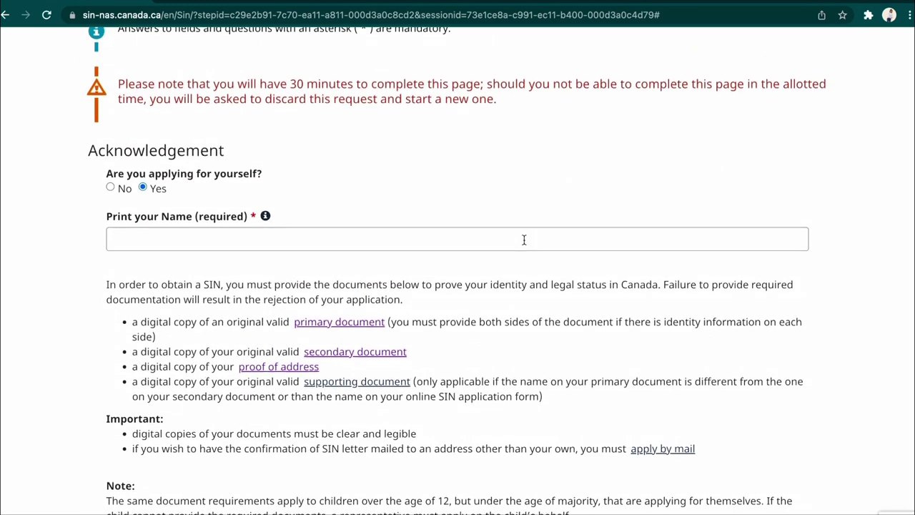
pyautogui.scroll(2, 524, 241)
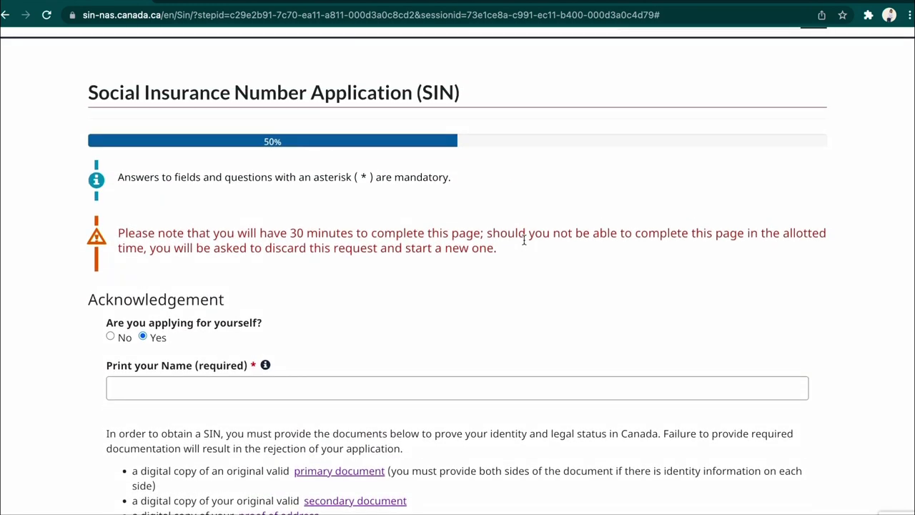
pyautogui.scroll(1, 524, 241)
pyautogui.scroll(-6, 524, 241)
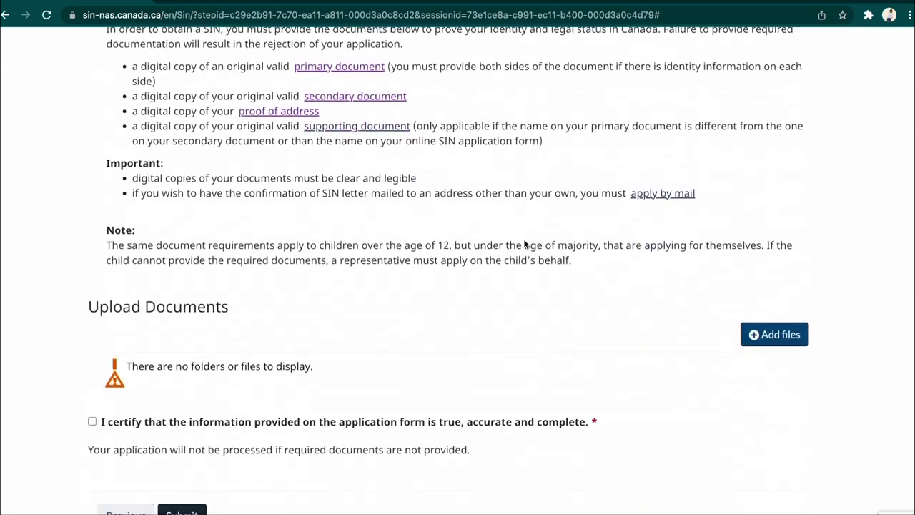
pyautogui.scroll(-2, 524, 245)
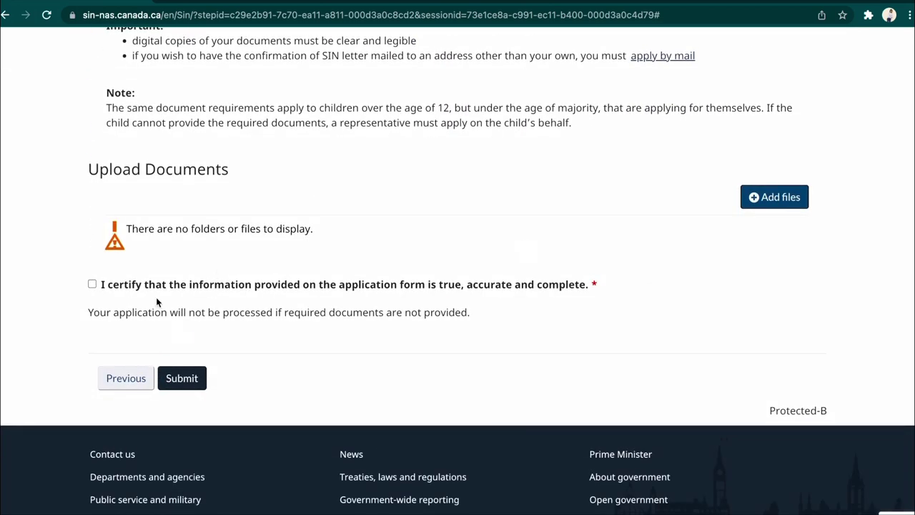